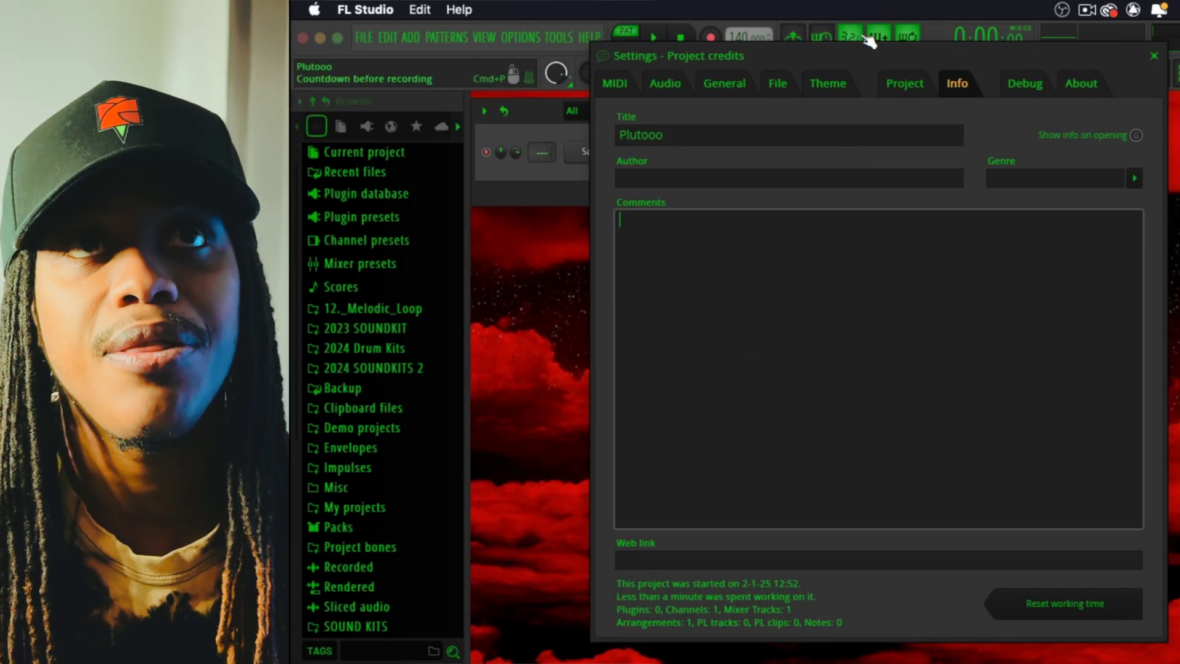
Step: Replace the project title in the Info tab with 'Plutoooo'
left_click_drag(1162, 642, 1162, 613)
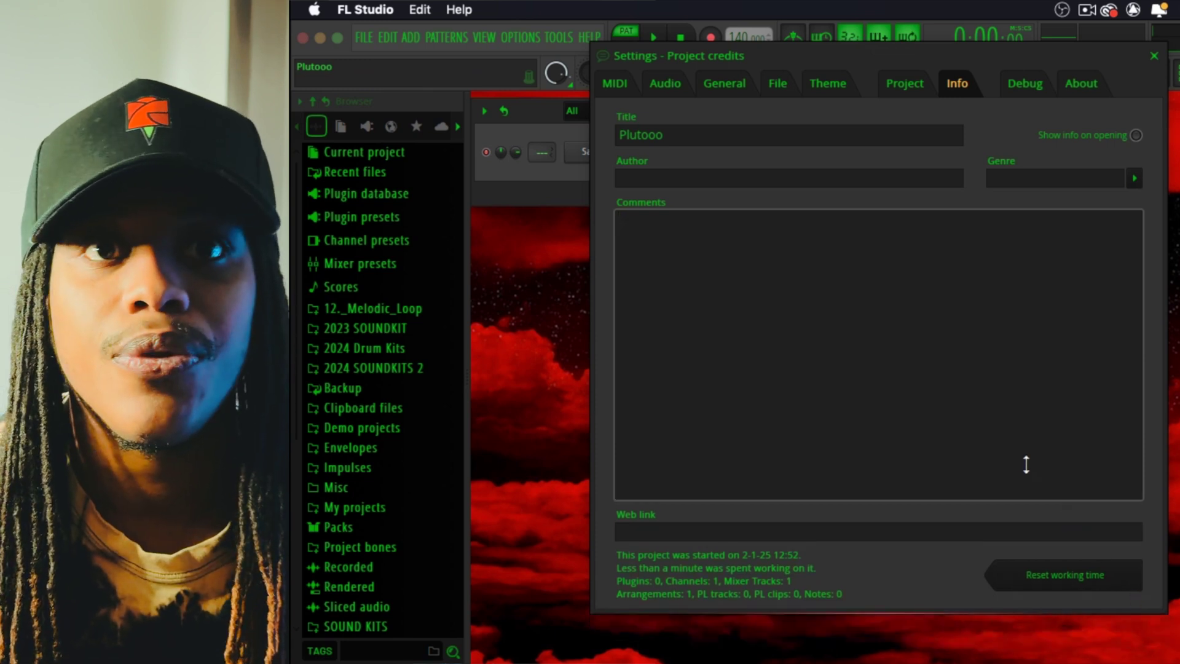
left_click_drag(893, 55, 924, 94)
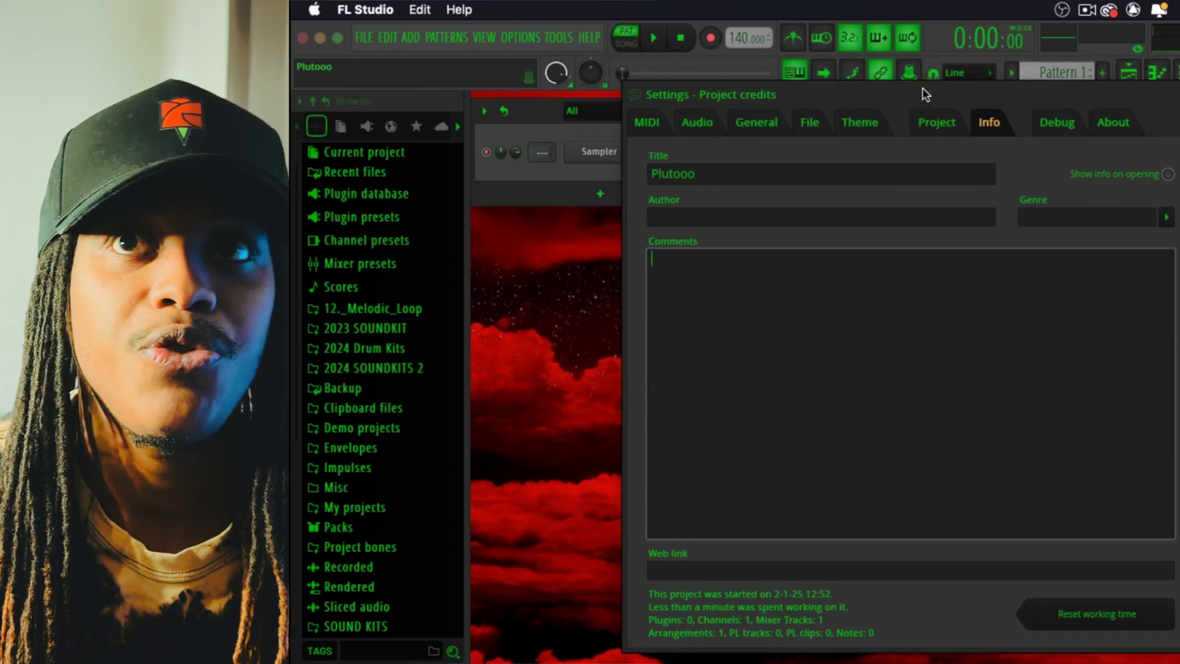
left_click(701, 171)
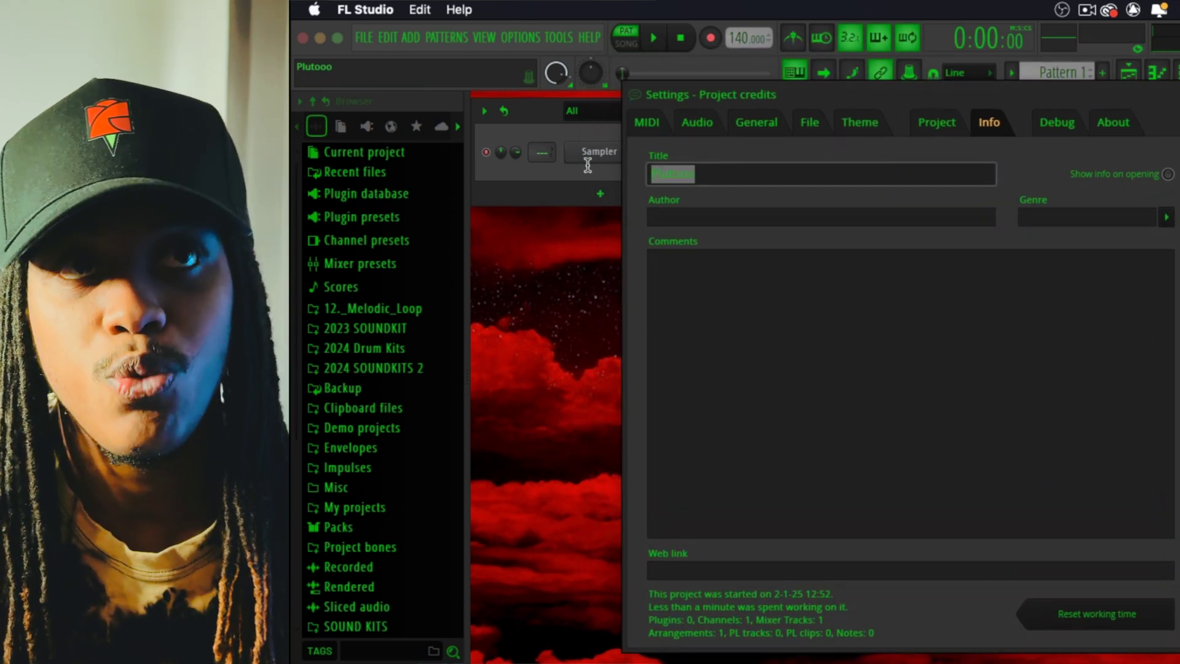
type("uywehgyfgewy")
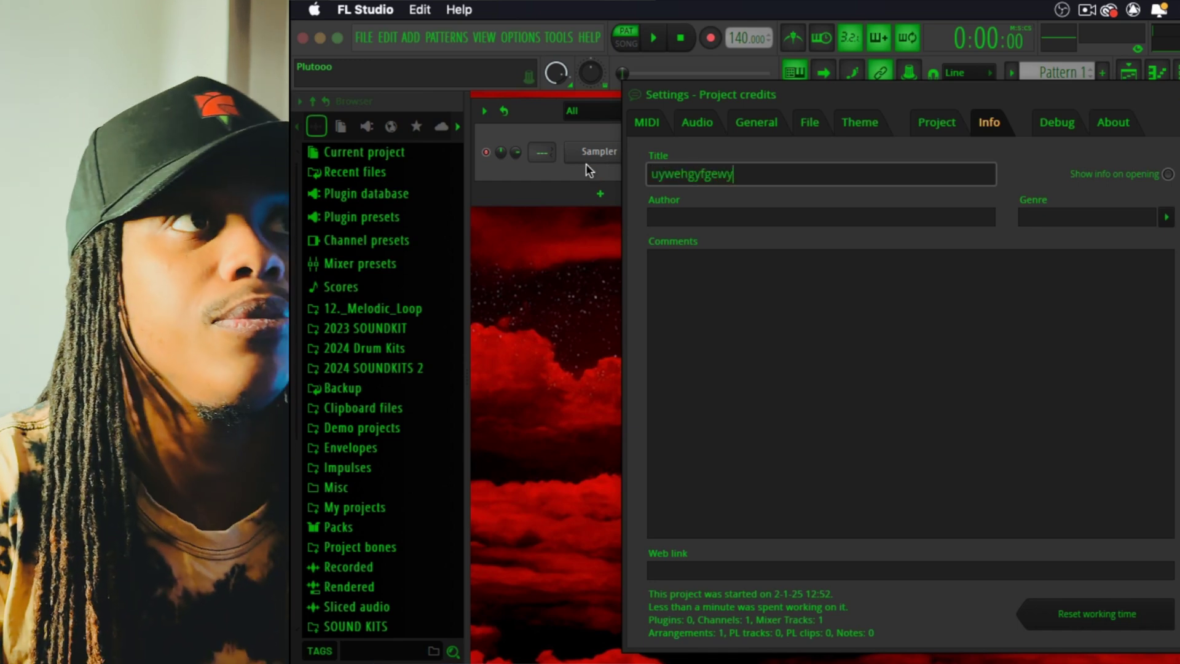
type("ghw")
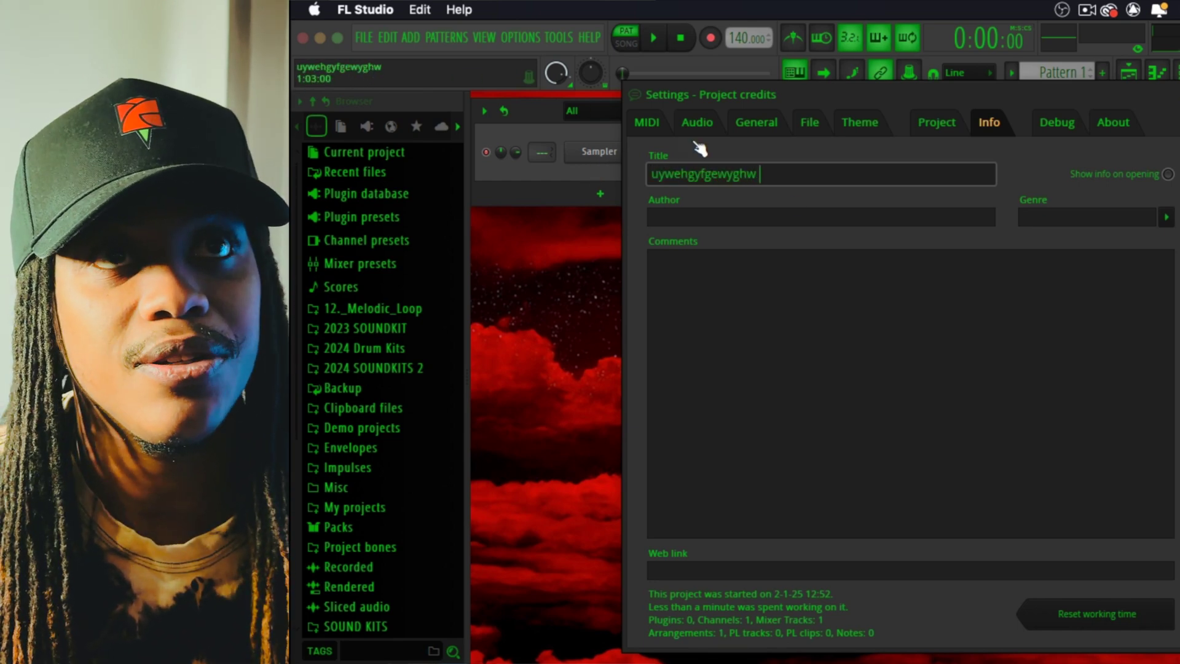
double_click(799, 174)
type("Plutoooo")
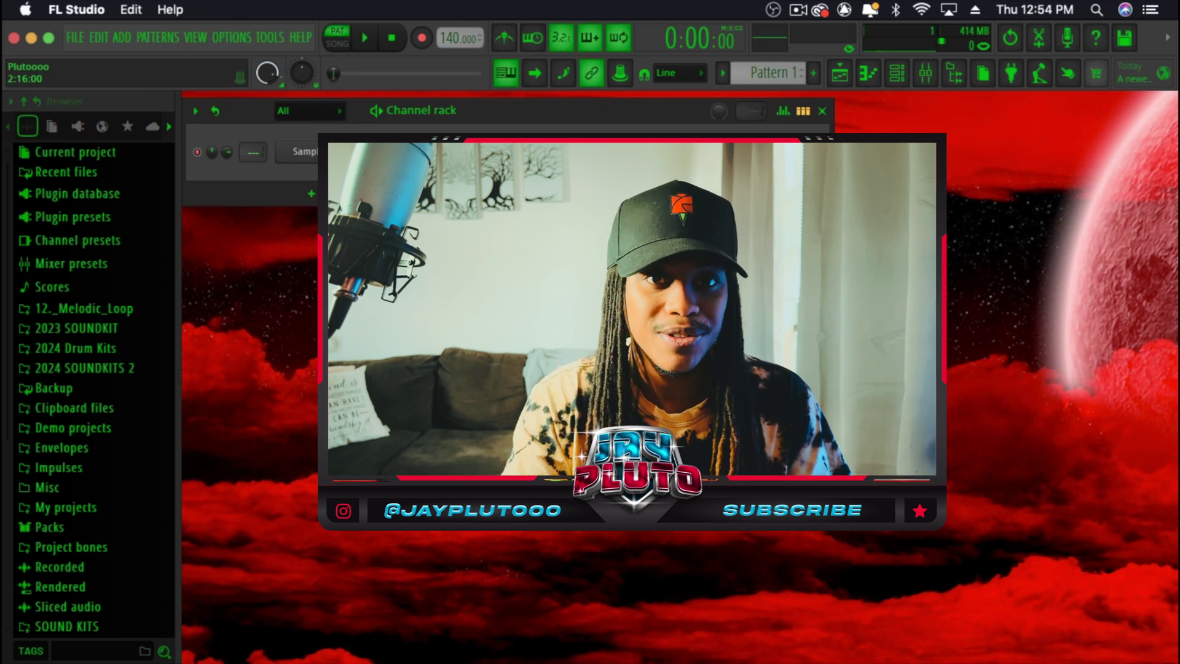
Step: Use File > Save as template to save the current project as 'Default 2'
left_click(77, 37)
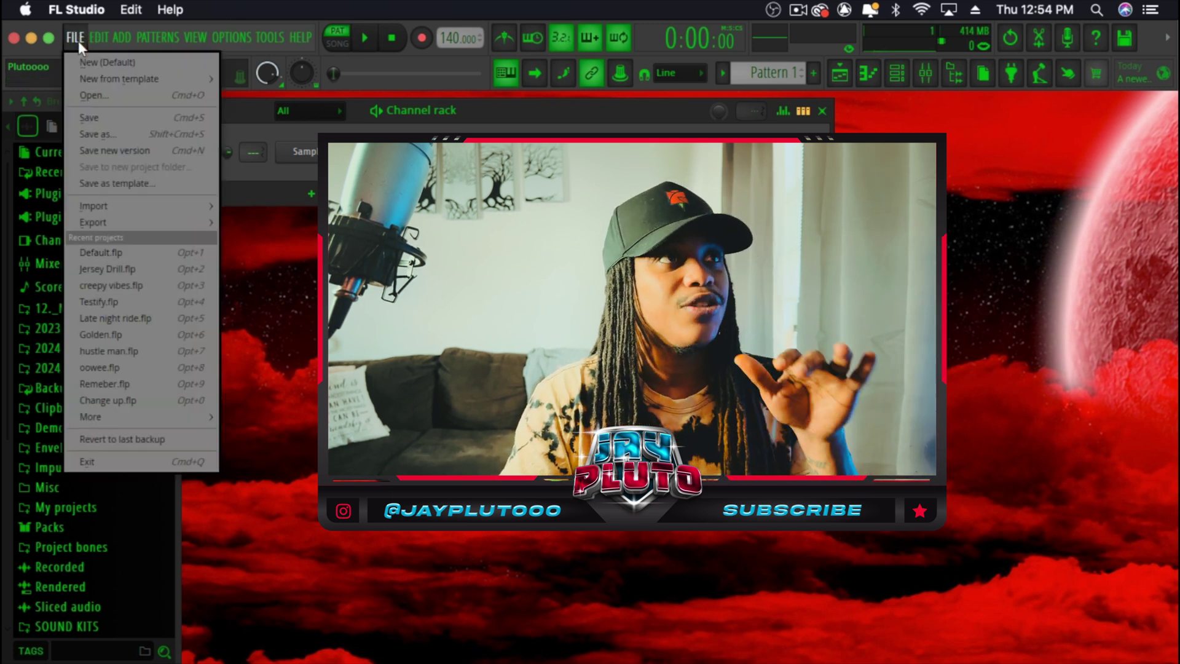
left_click(123, 184)
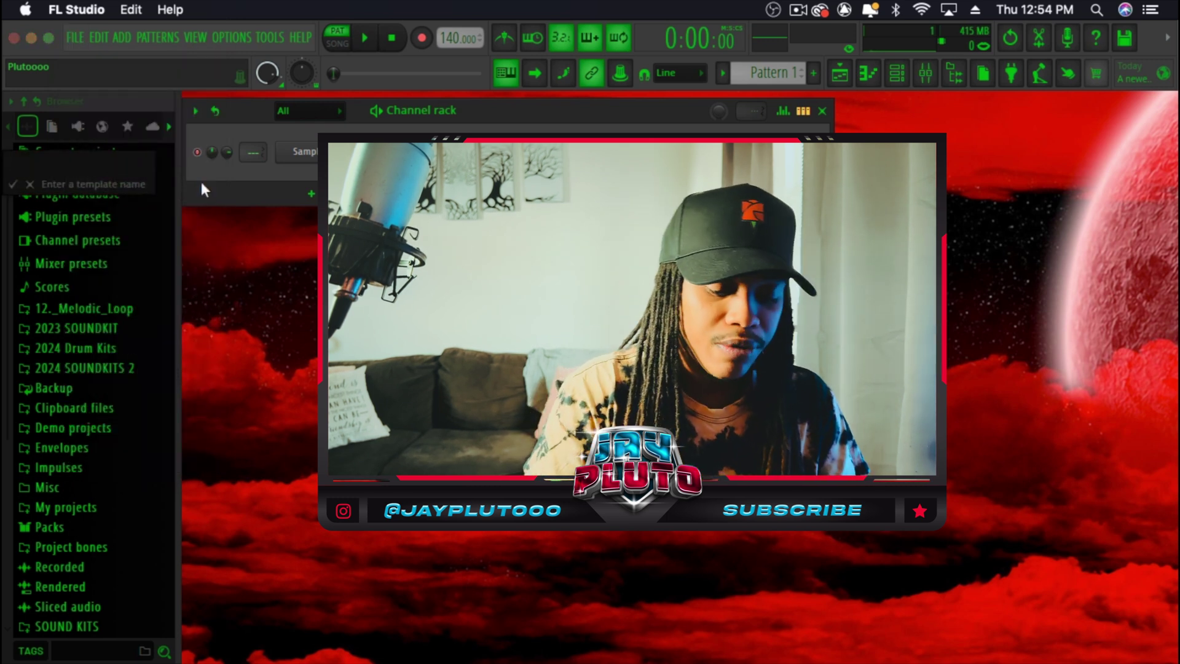
type("Plut")
key("BackSpace")
key("BackSpace")
key("BackSpace")
key("BackSpace")
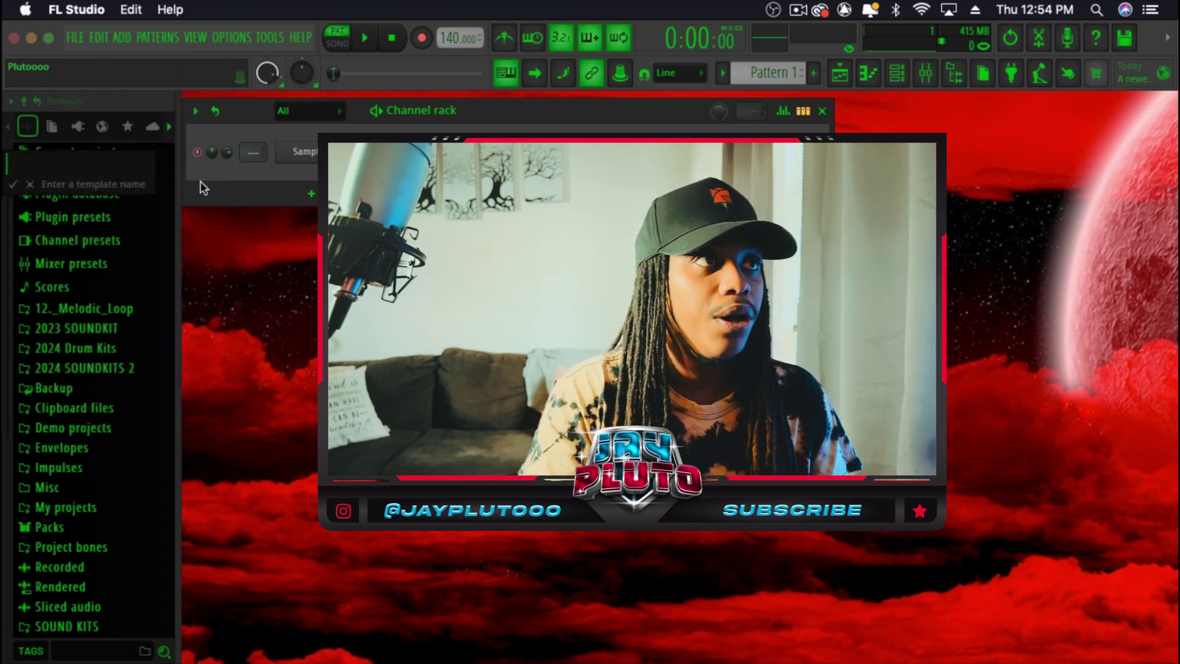
type("Default")
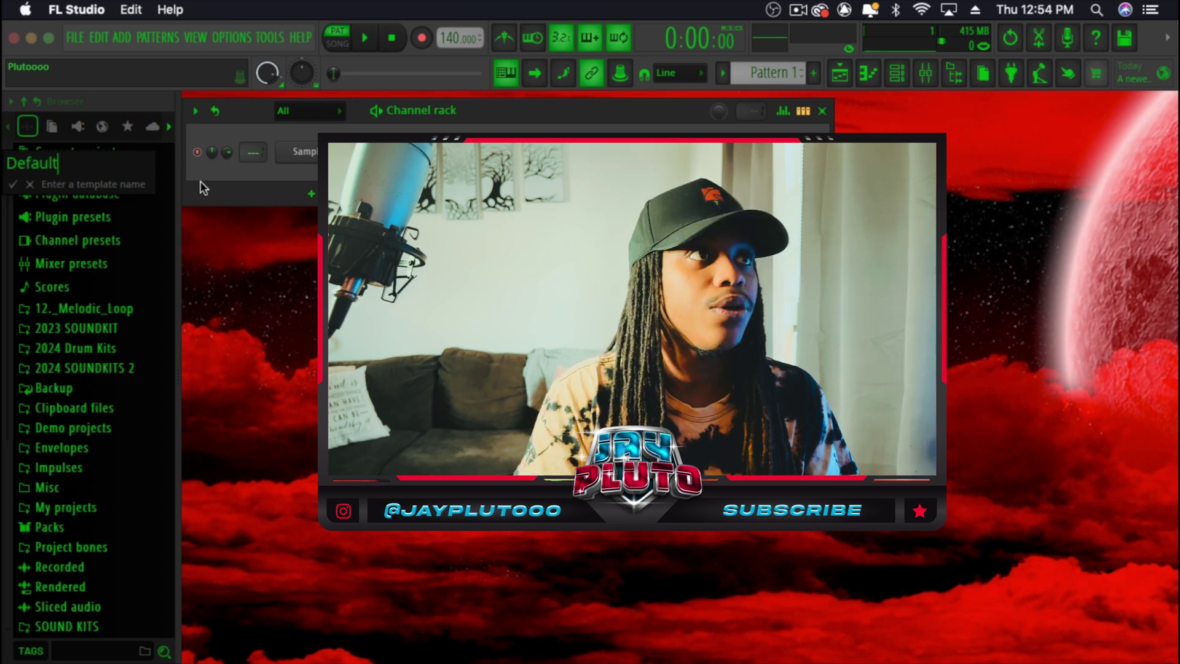
type(" 2")
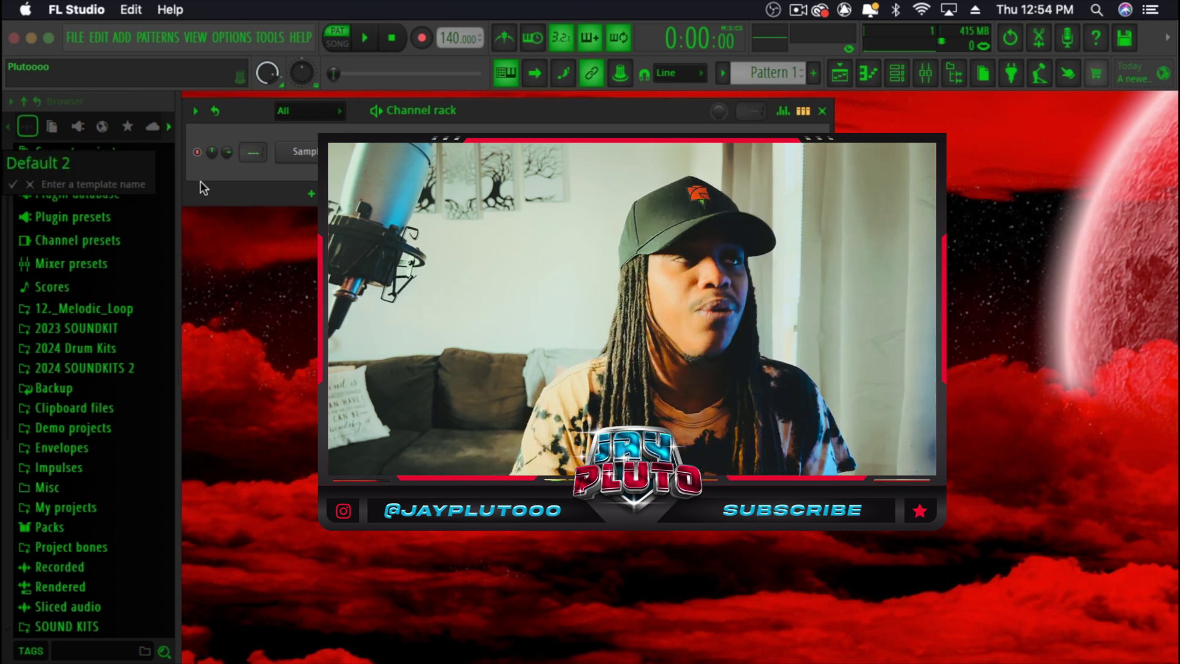
key("Return")
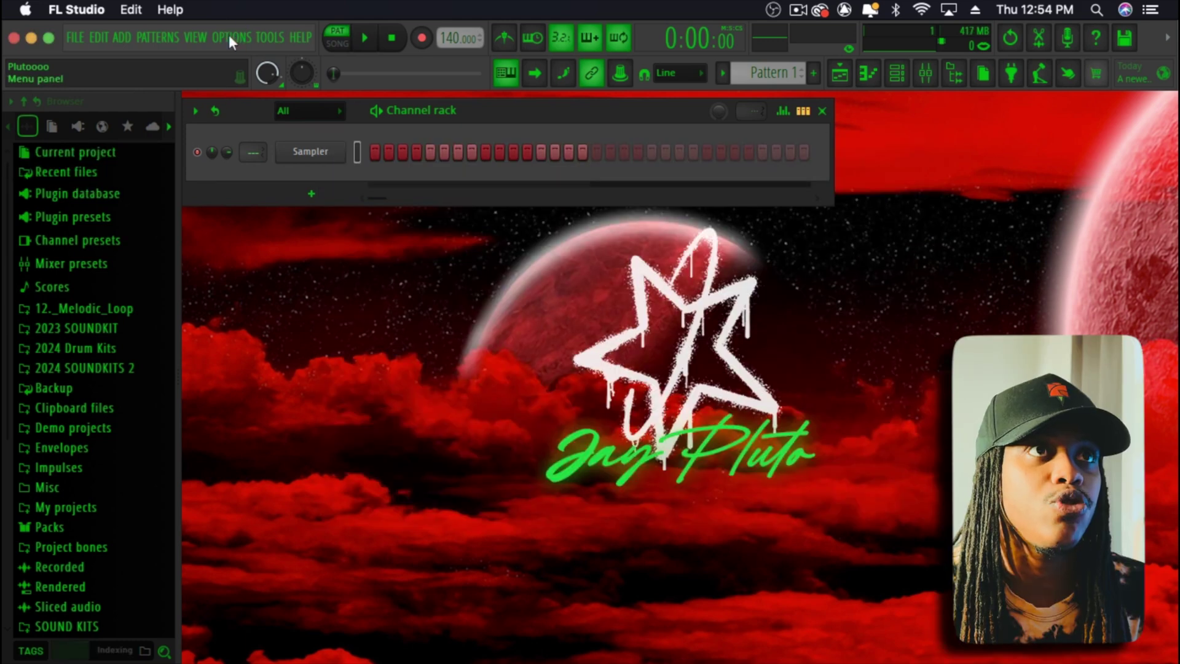
Step: In General settings, set the Default template dropdown to 'Default' and close Settings
left_click(229, 36)
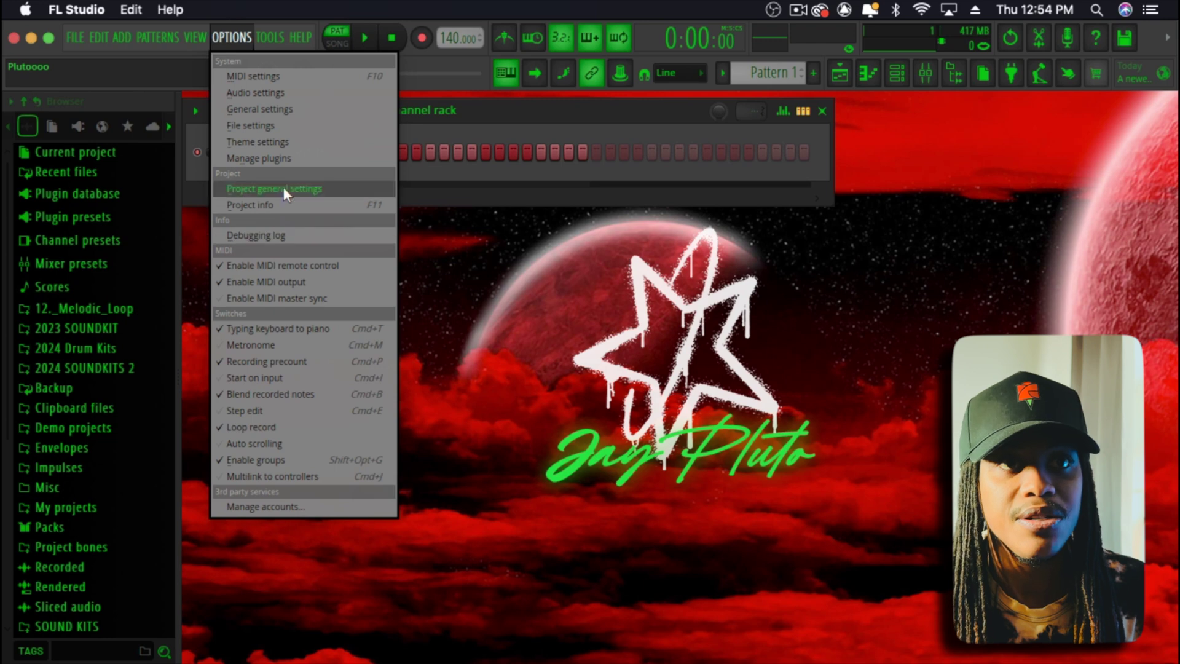
left_click(287, 111)
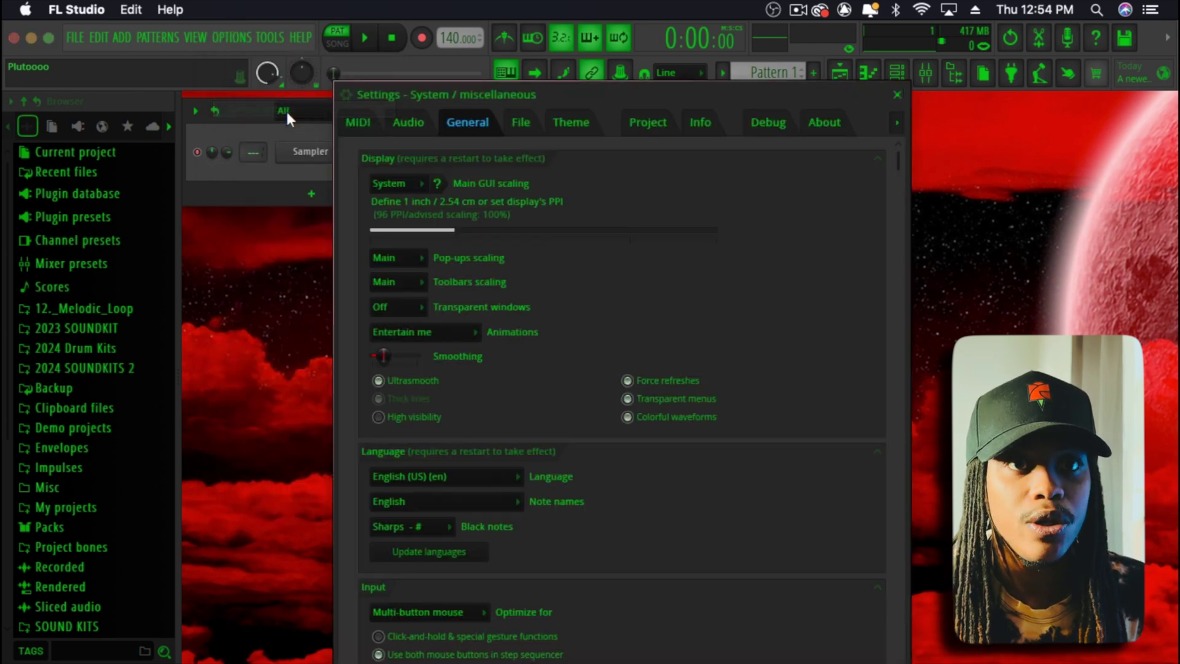
scroll(592, 420, "down", 10)
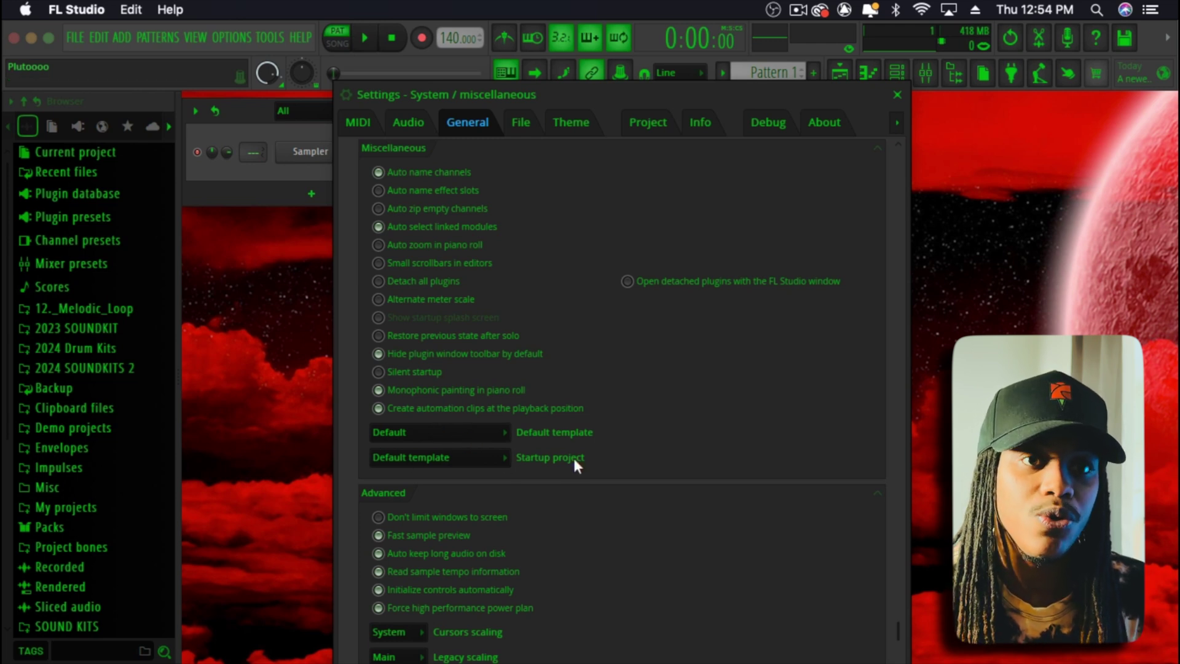
left_click(466, 436)
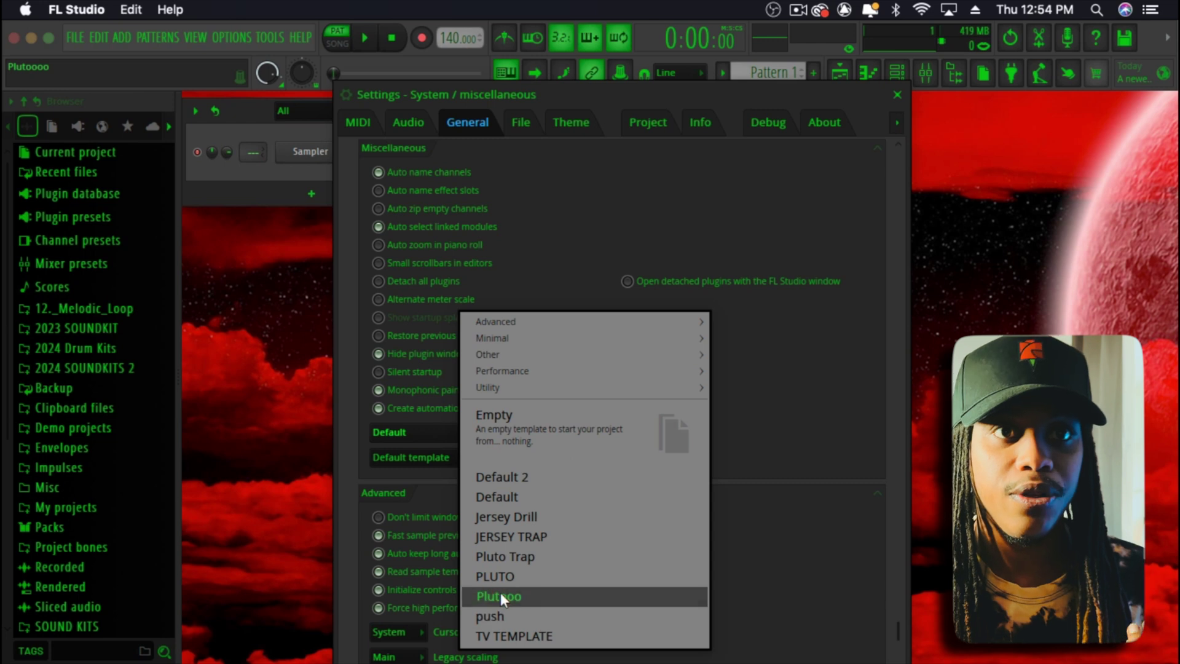
left_click(506, 492)
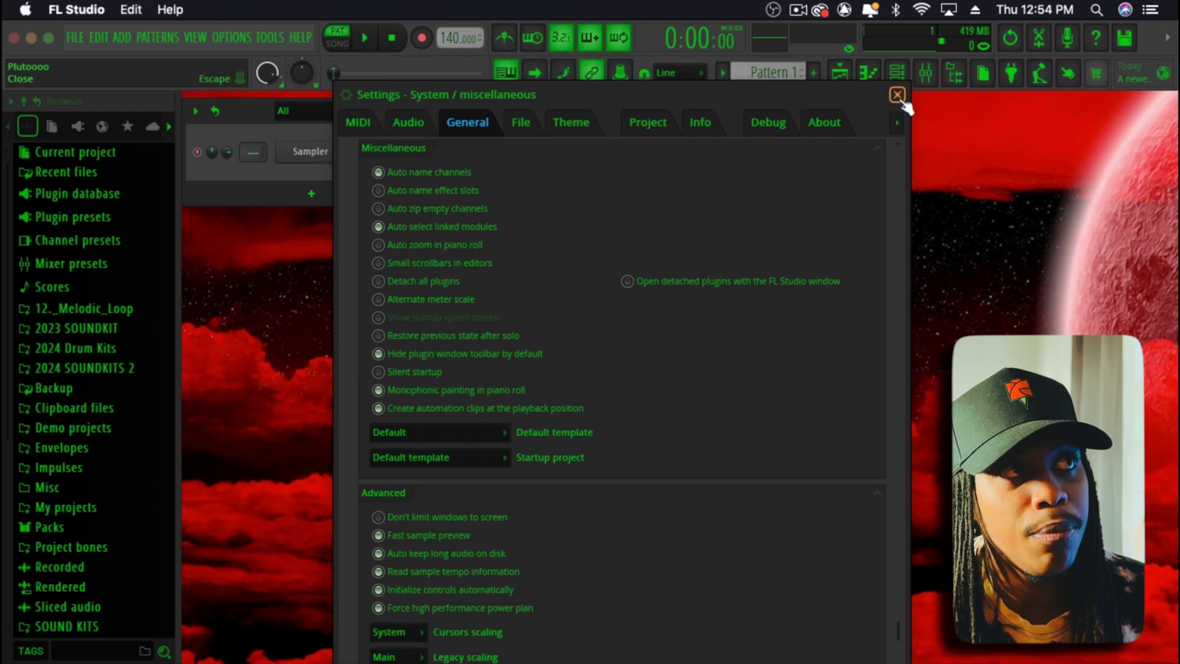
left_click(896, 93)
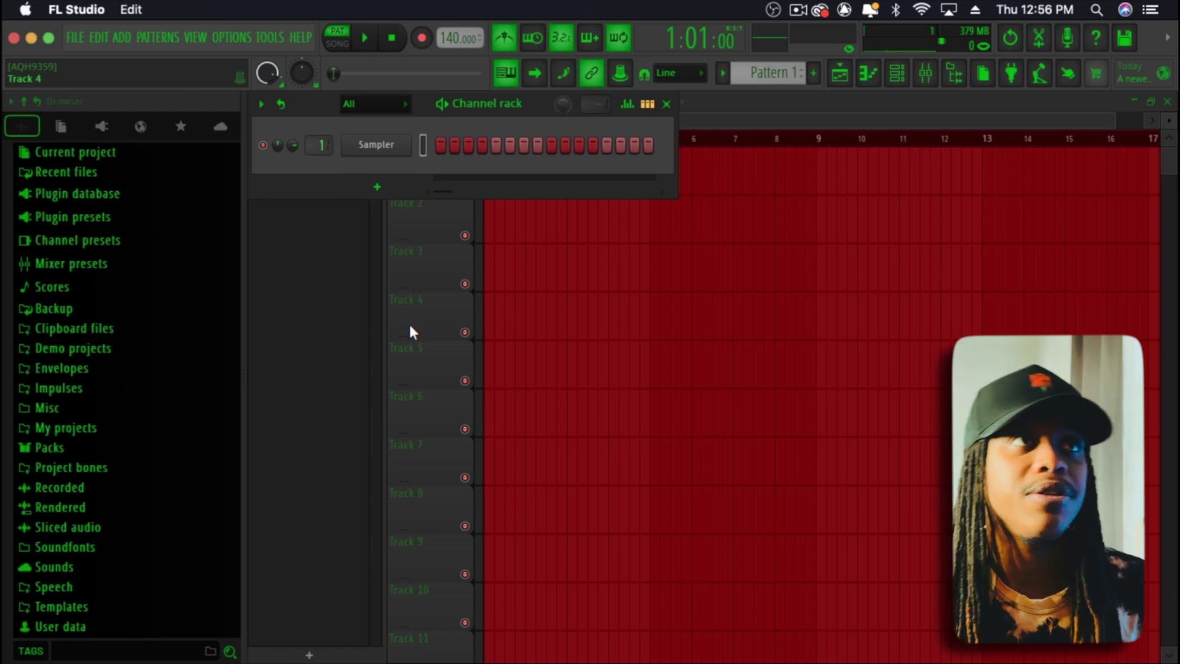
Step: In General settings, set the hint panel option to 'License plate' to show license information
left_click(237, 38)
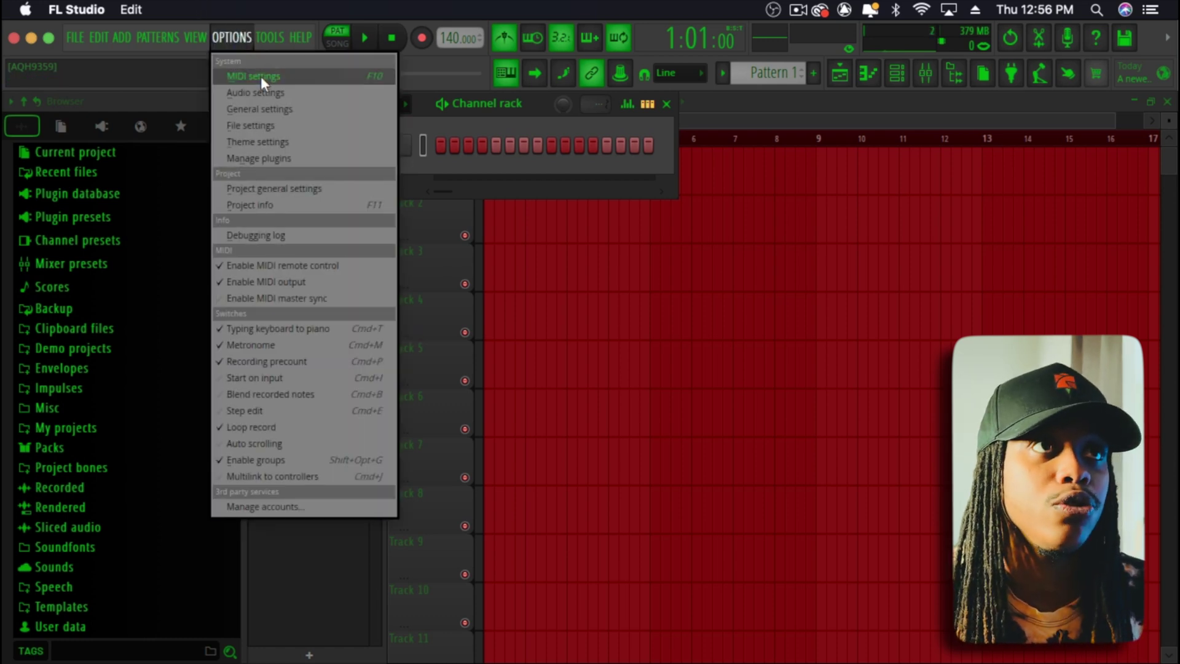
left_click(312, 109)
scroll(505, 363, "down", 5)
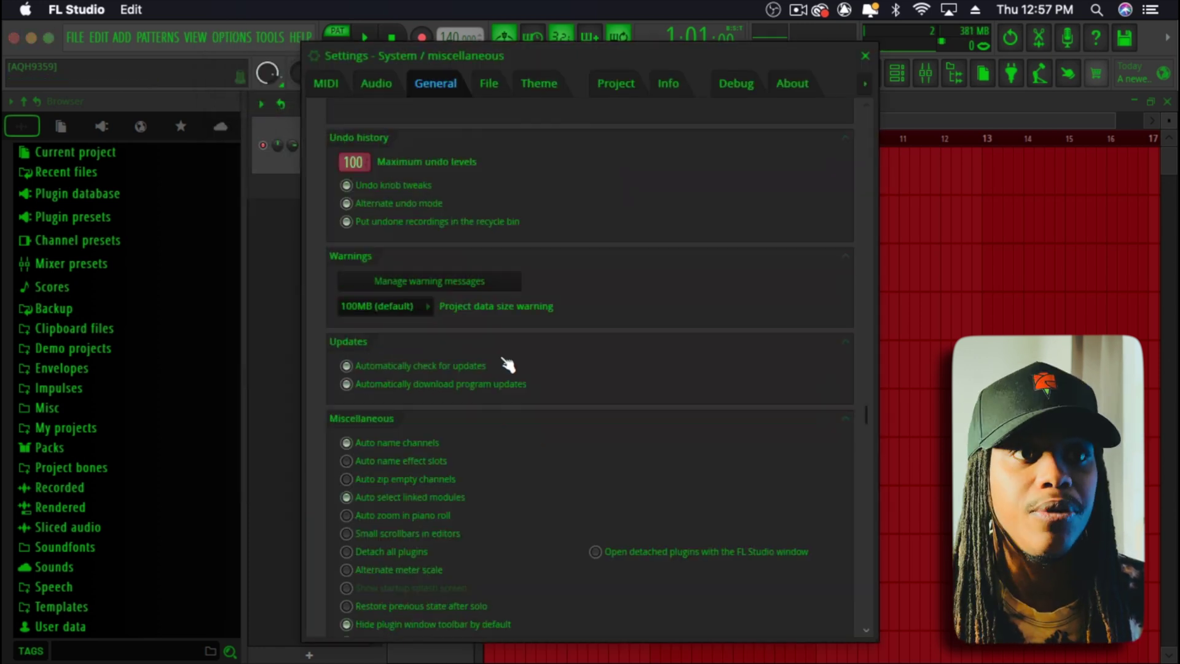
scroll(507, 364, "down", 6)
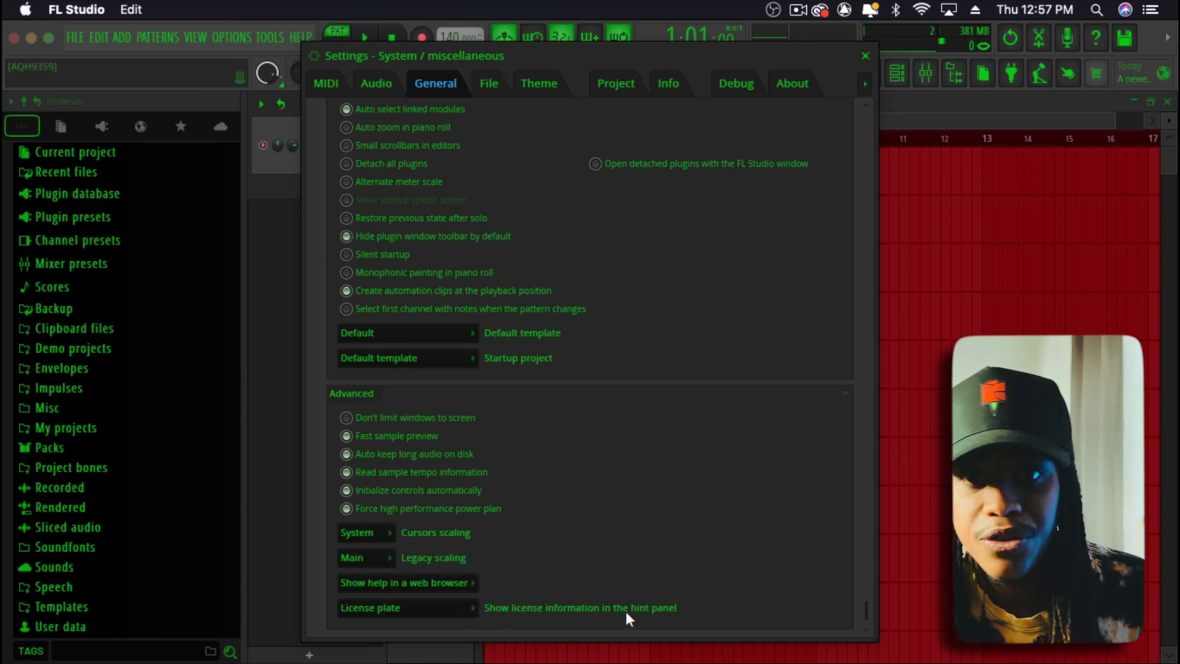
left_click(386, 608)
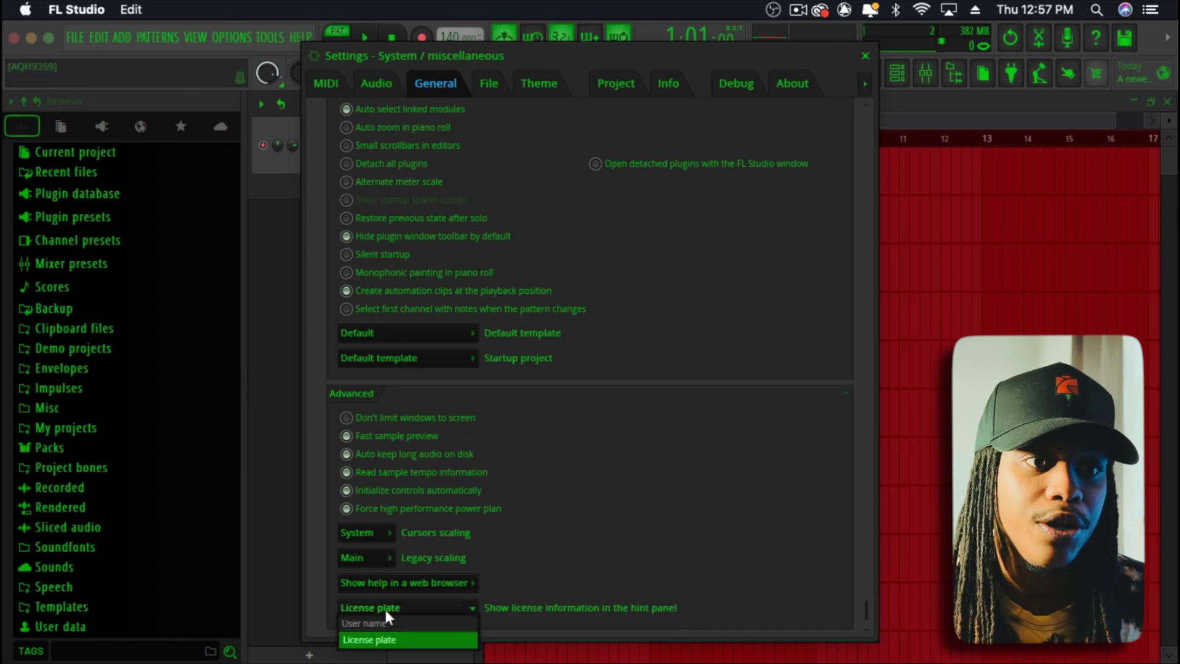
left_click(403, 641)
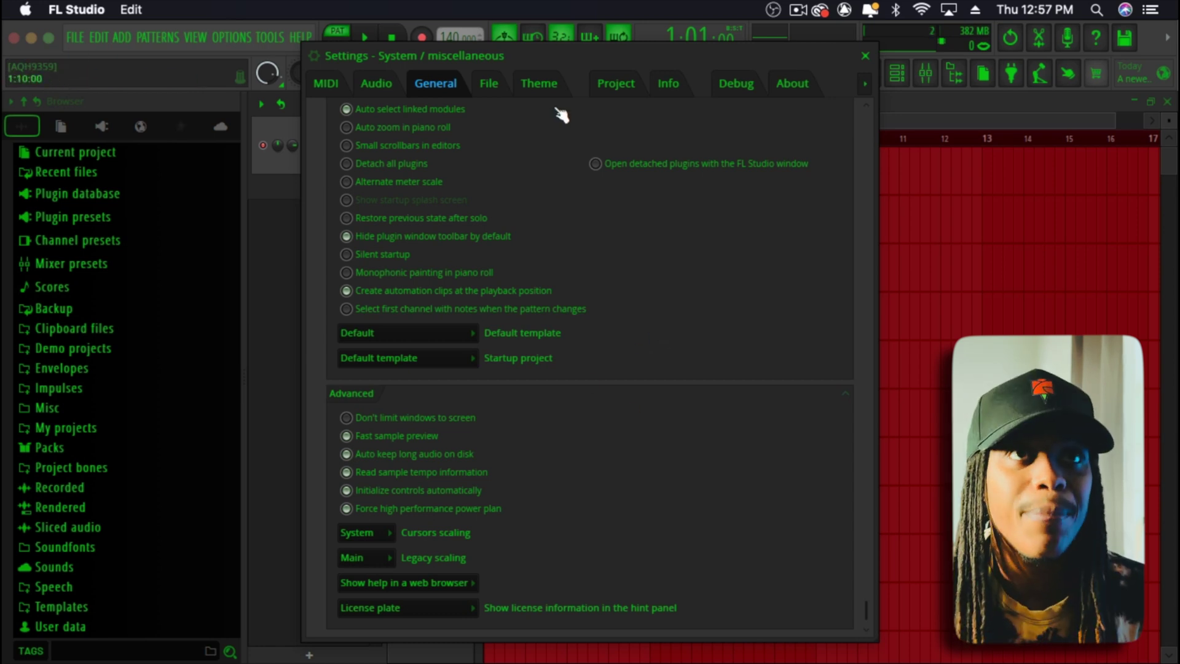
Step: Set the project title in the Info tab to 'Plutooo' and close Settings
left_click(501, 89)
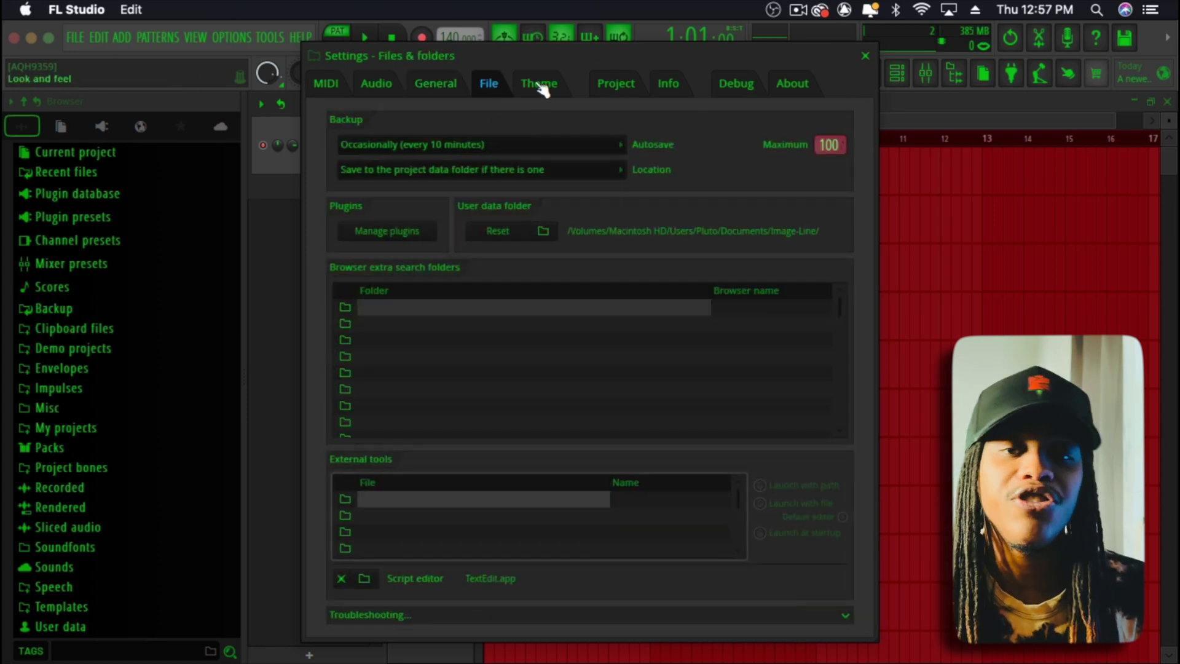
left_click(540, 90)
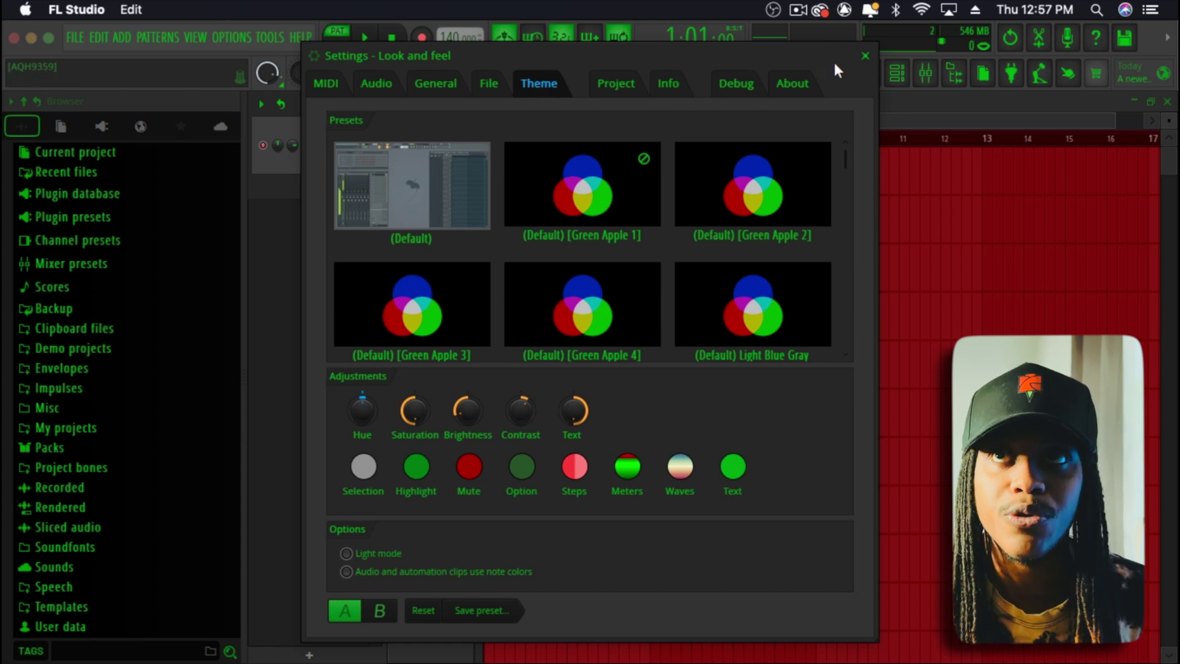
left_click(674, 94)
left_click(455, 136)
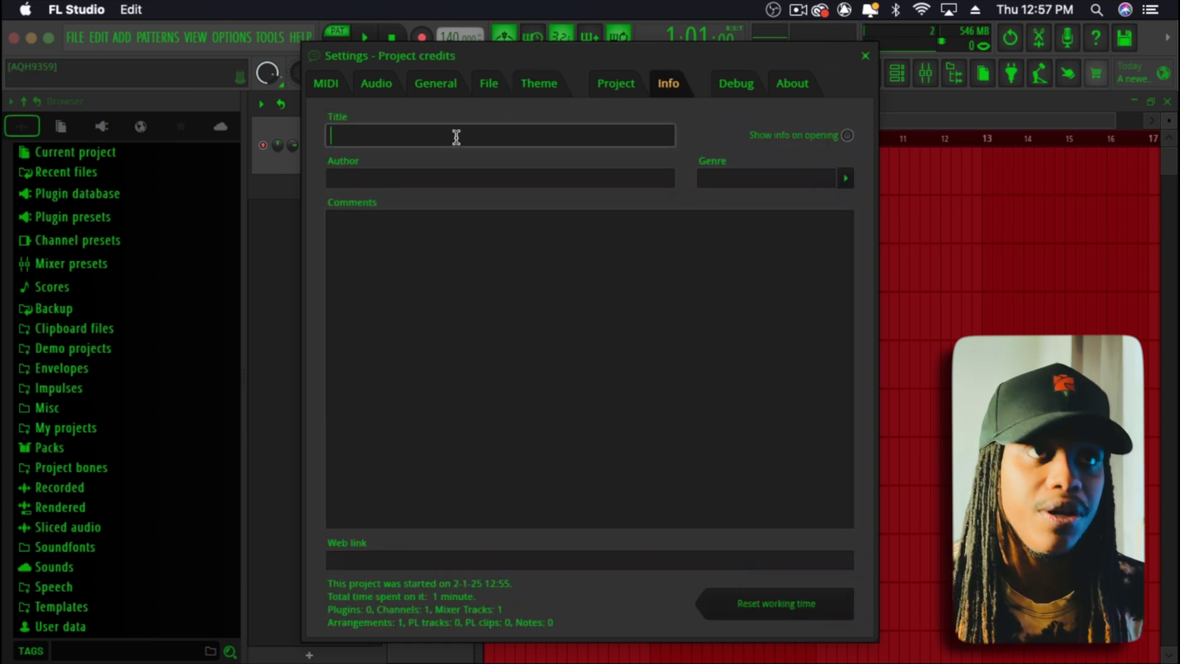
type("Plutoooo")
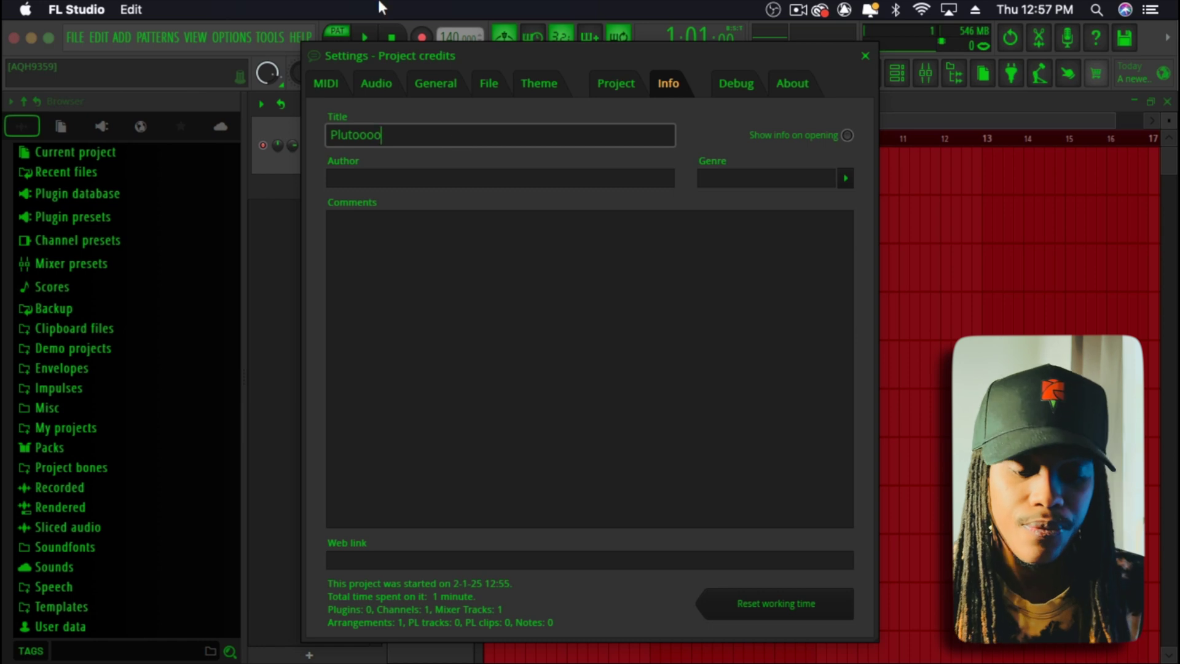
key("BackSpace")
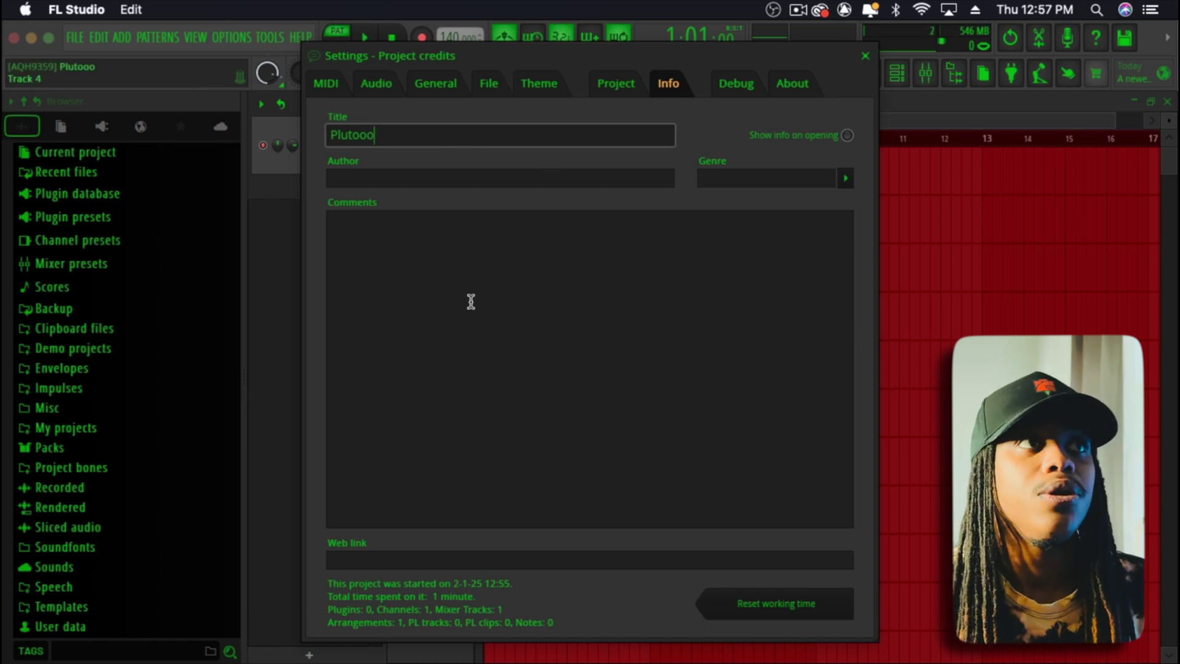
left_click(478, 264)
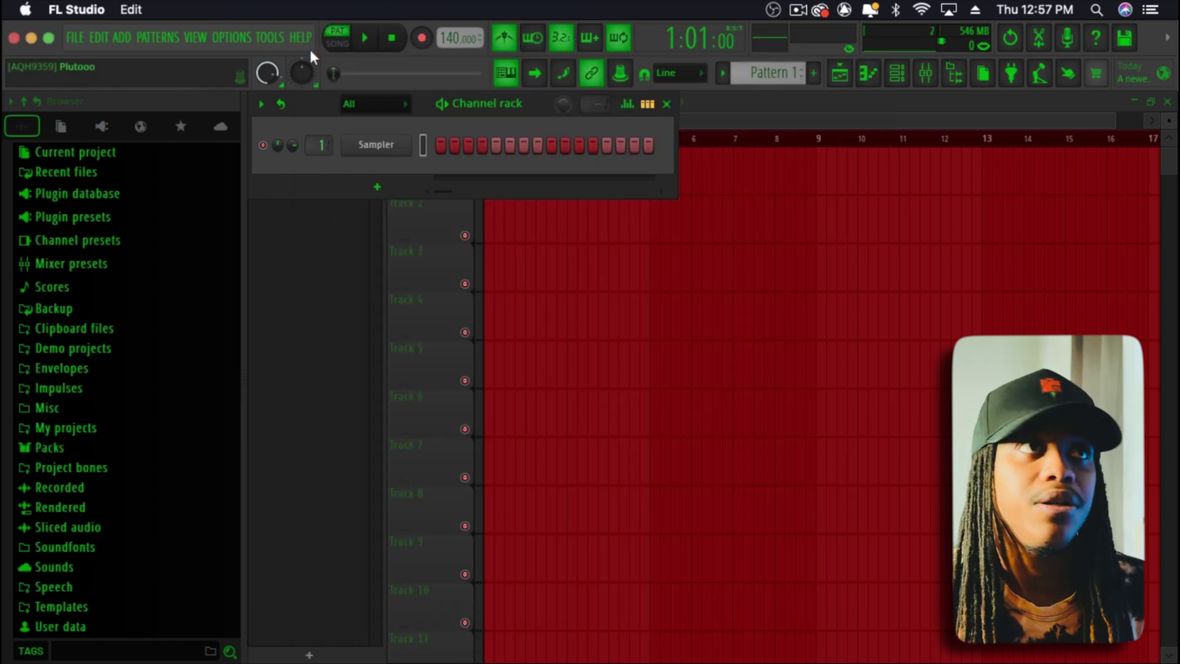
key("Escape")
Step: Save the current project as a template named 'template 2'
left_click(75, 35)
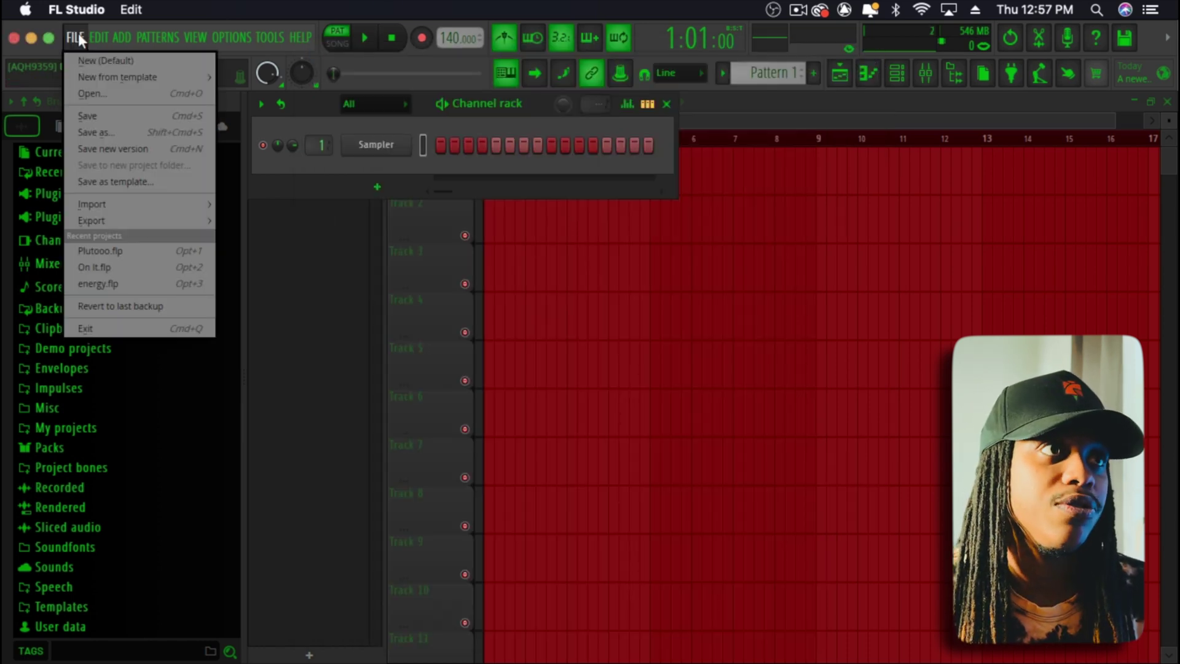
left_click(116, 178)
type("t")
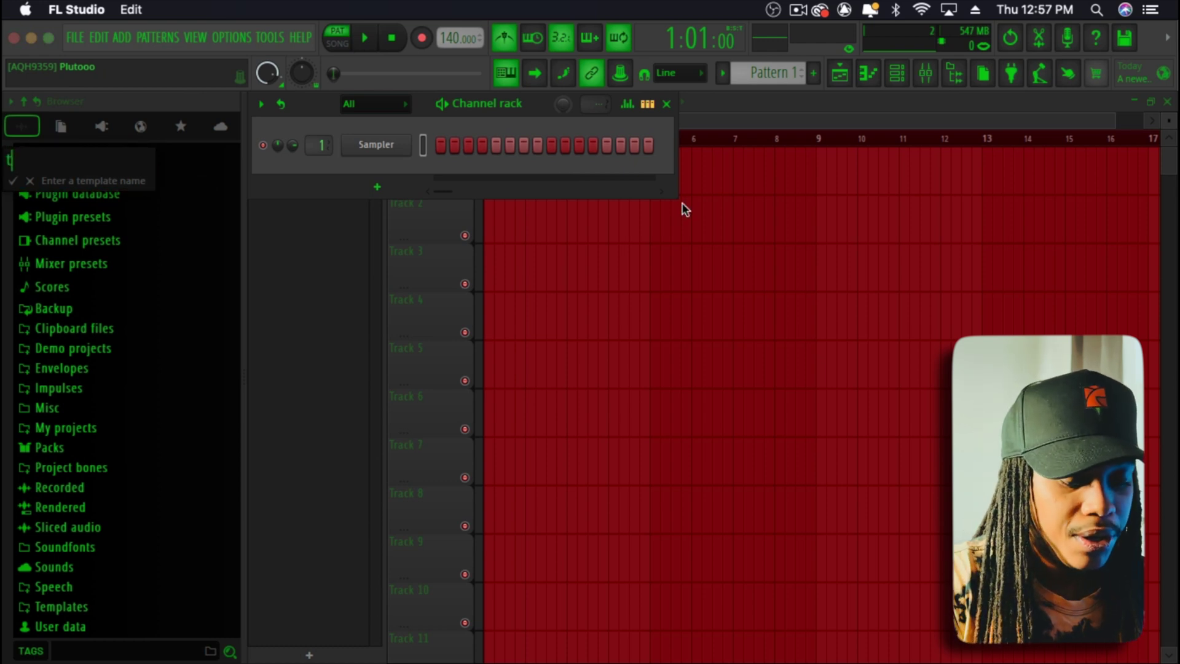
type("emplate 2")
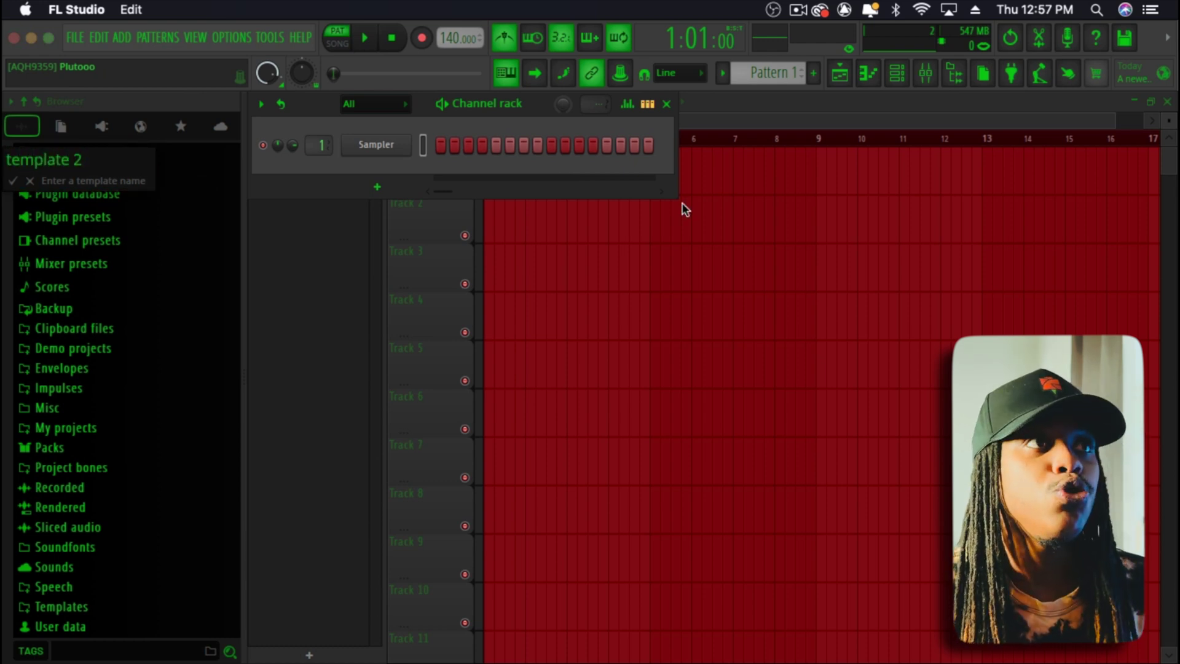
key("Return")
left_click(766, 404)
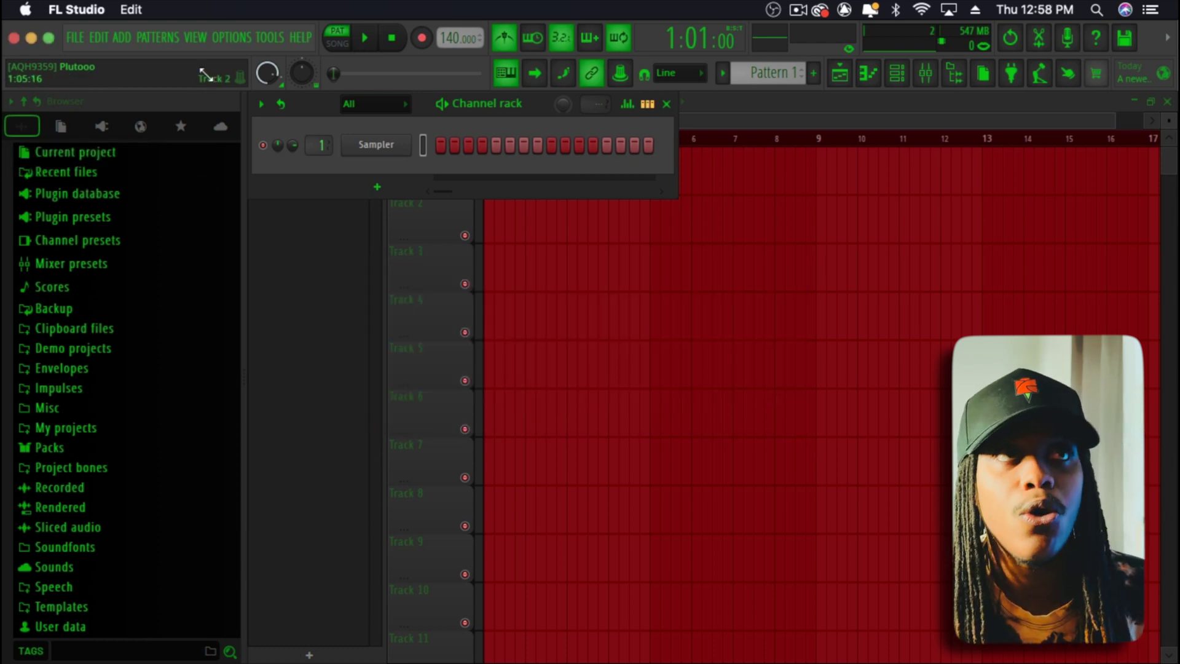
Step: In General settings, make 'template 2' the default template and start new projects from it
left_click(232, 39)
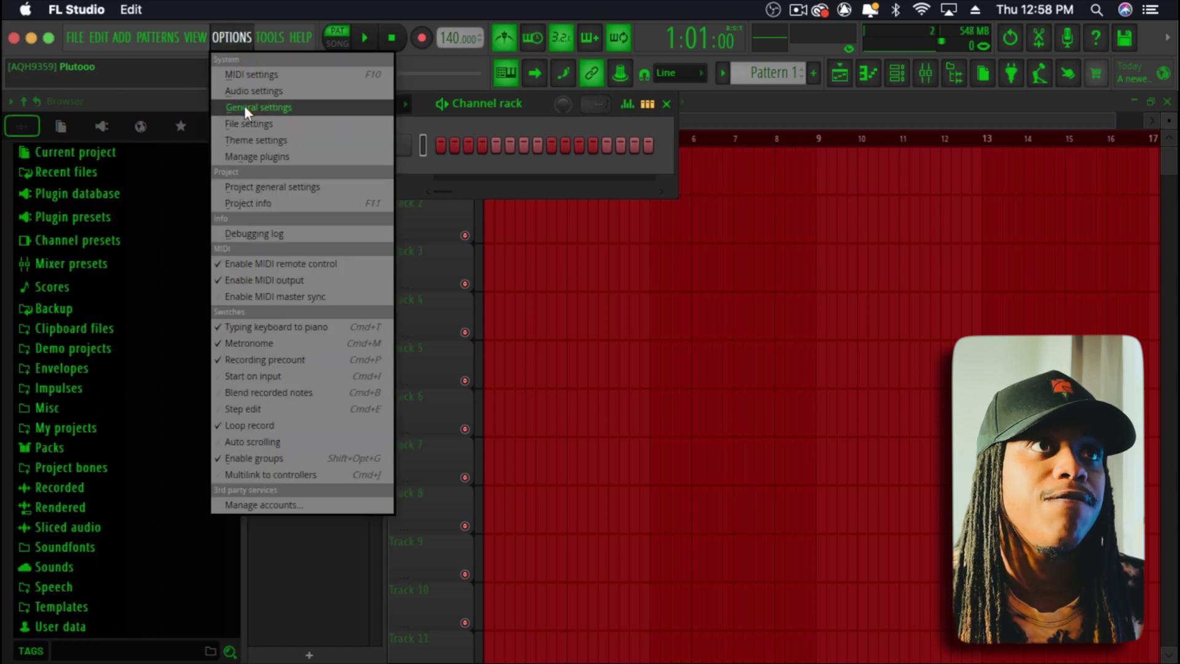
left_click(249, 107)
scroll(585, 399, "down", 8)
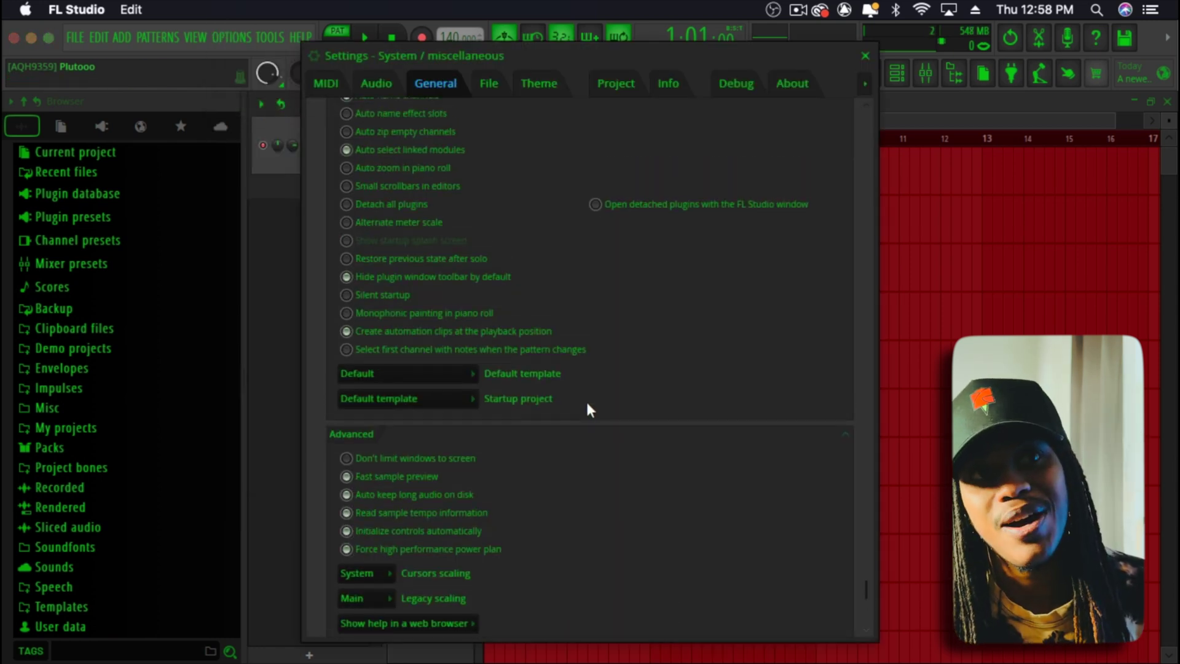
scroll(554, 396, "down", 5)
scroll(442, 424, "down", 4)
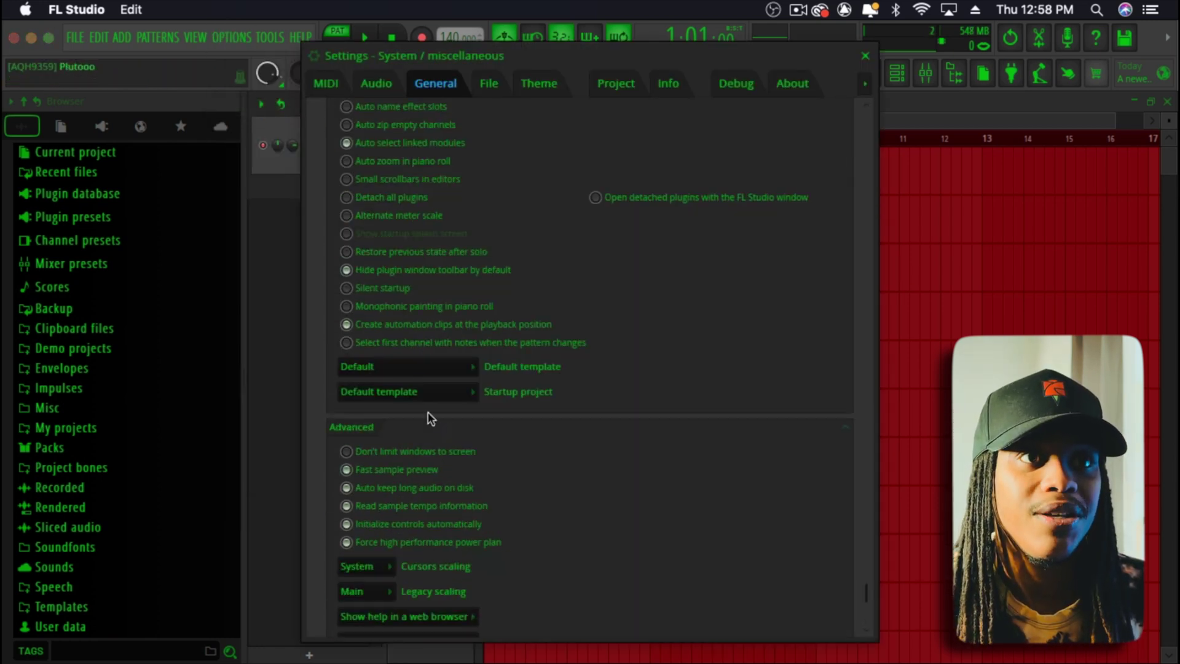
left_click(409, 369)
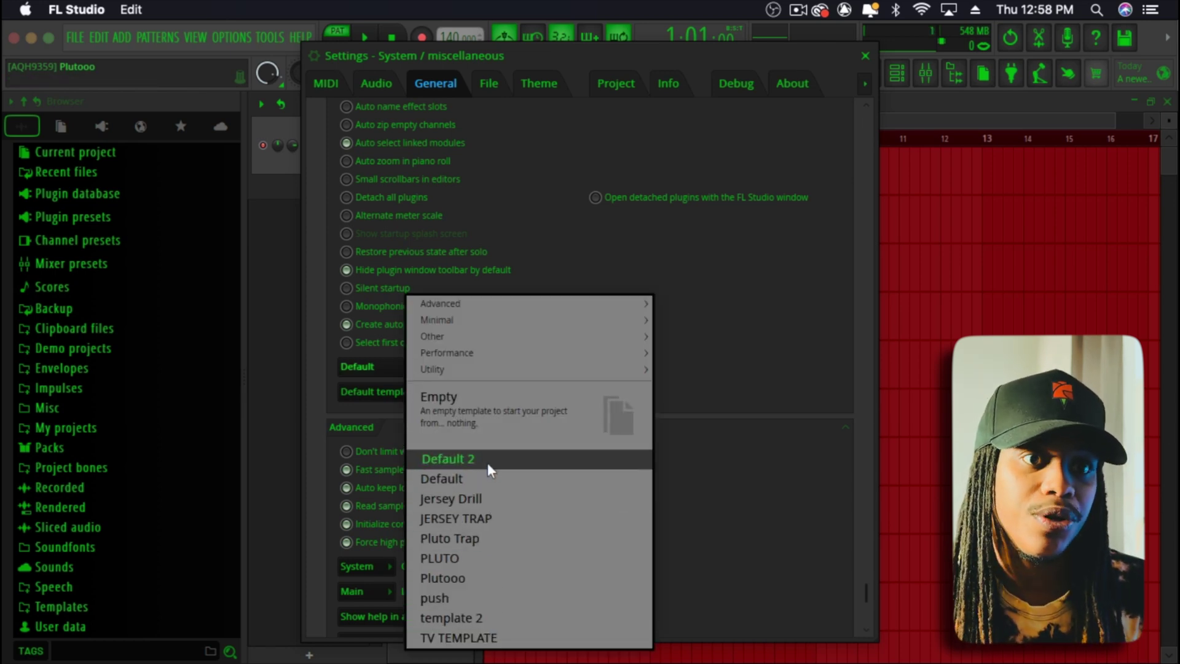
left_click(463, 617)
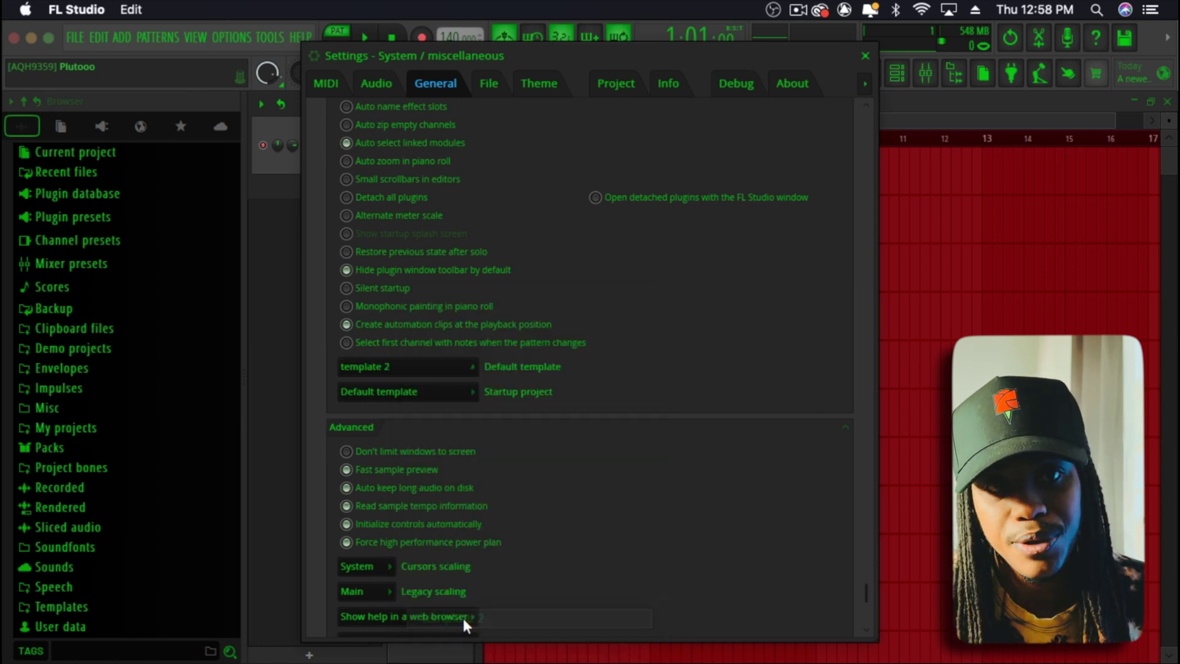
left_click(393, 391)
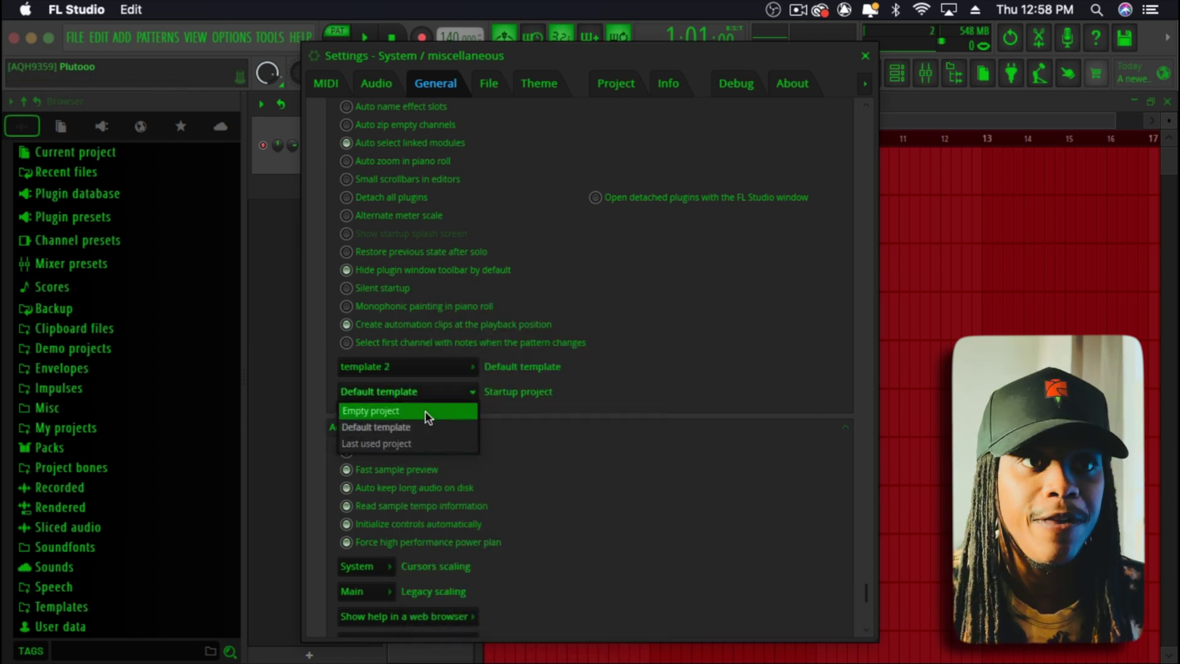
left_click(398, 426)
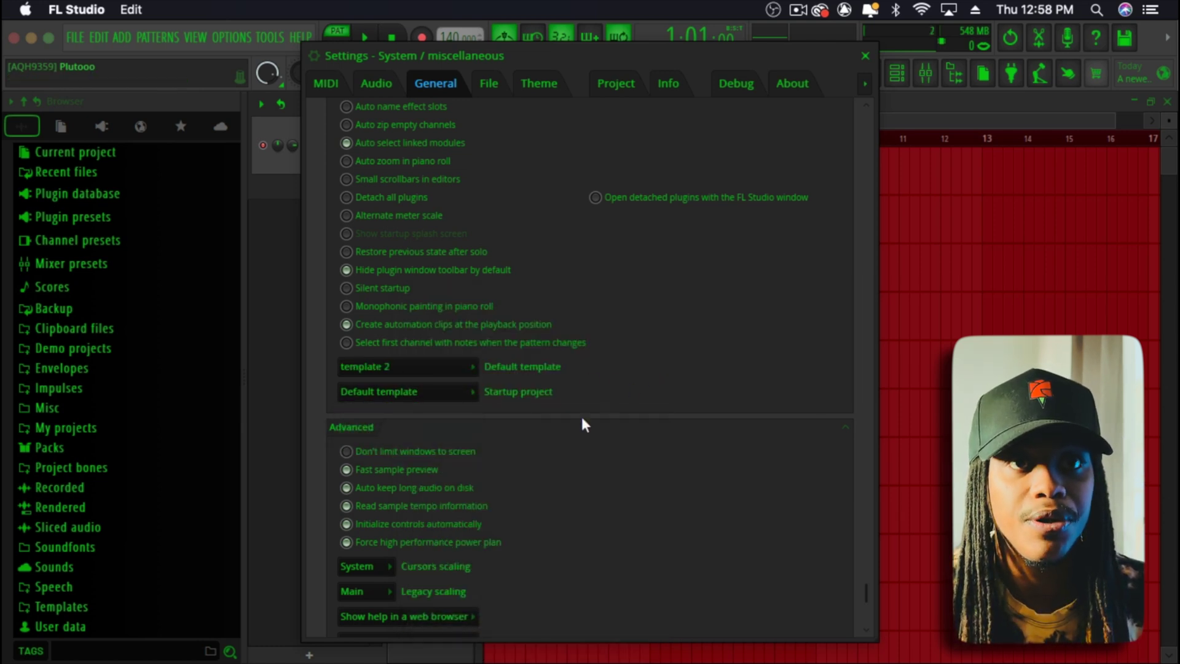